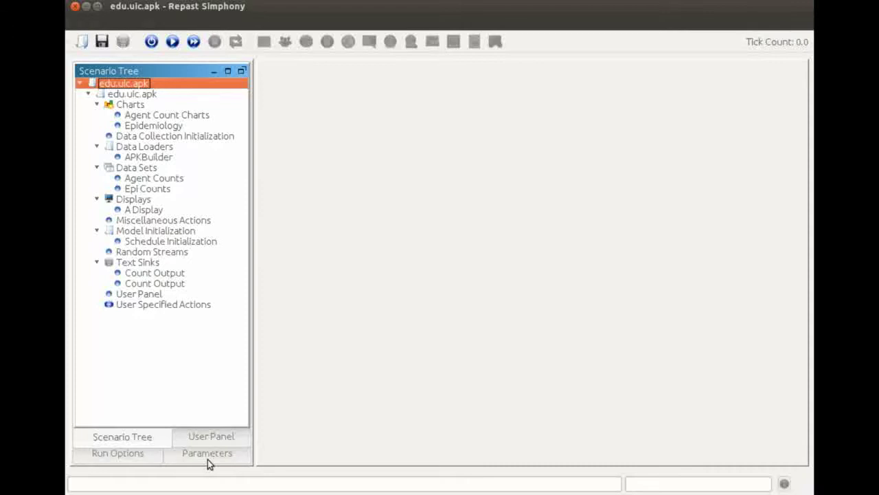
Set the IDU Count simulation parameter to 200.
left_click(208, 459)
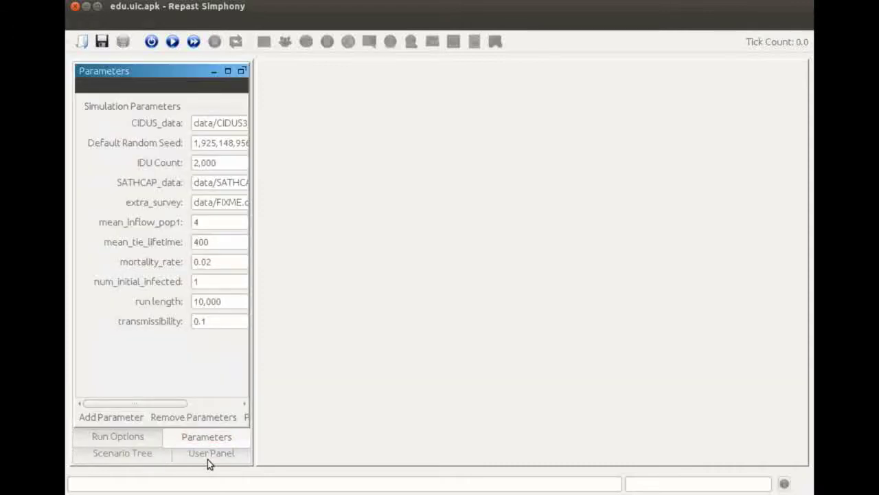
left_click(234, 160)
key("Right")
key("Right")
key("Right")
key("BackSpace")
key("BackSpace")
left_click(231, 160)
left_click(224, 322)
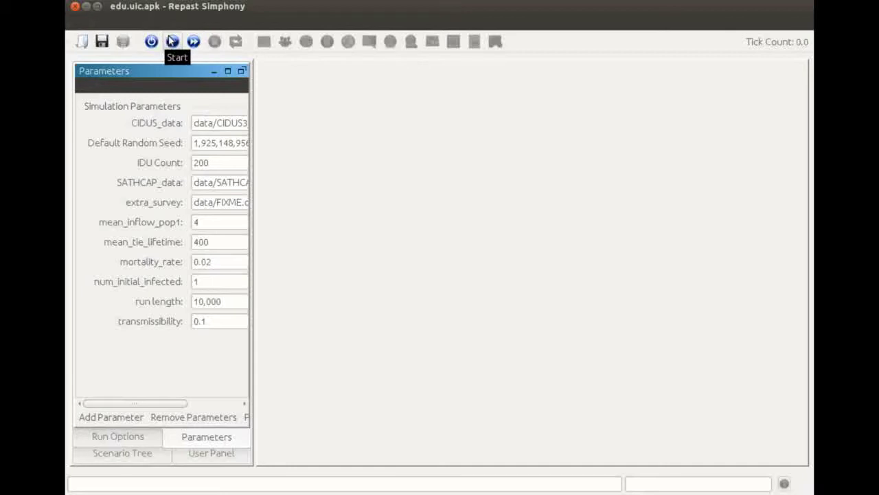
Start the simulation and review the map display's layer list through to the IDU layer.
left_click(172, 41)
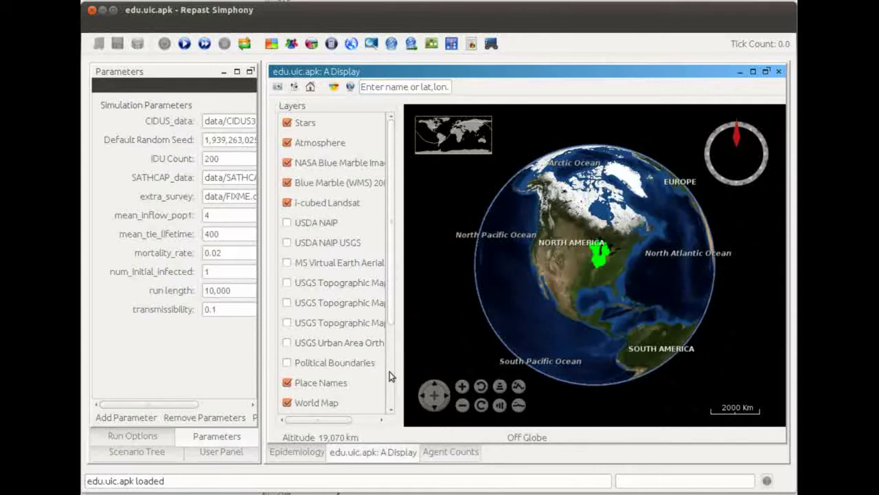
scroll(393, 410, "down", 2)
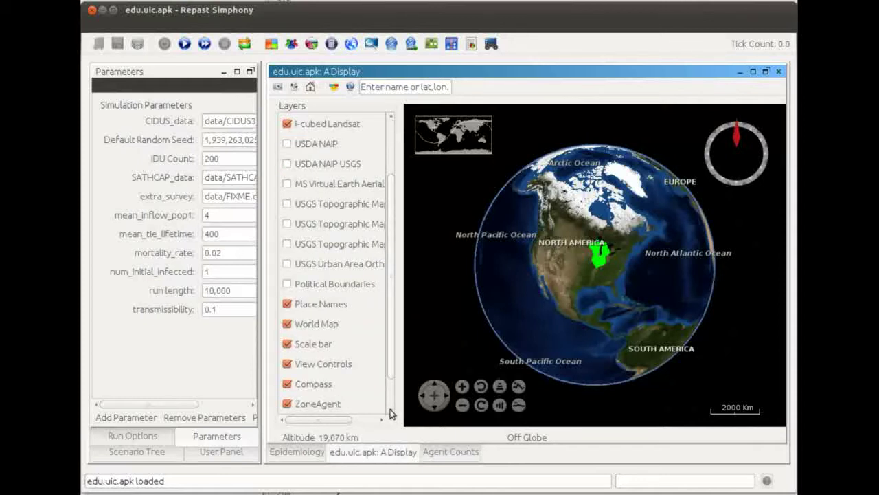
scroll(389, 413, "down", 2)
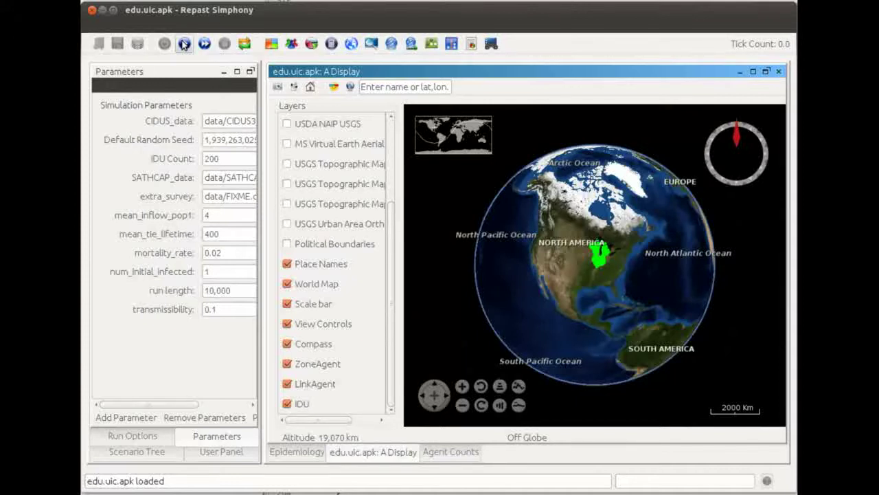
left_click(183, 44)
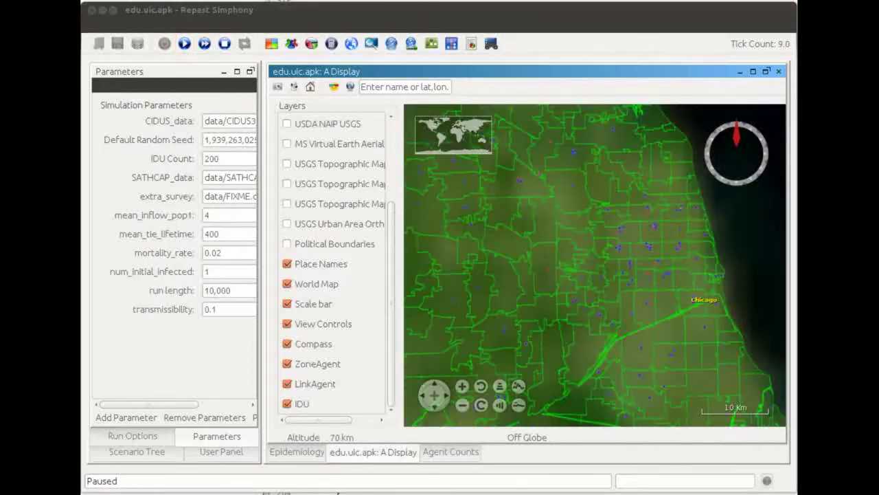
Resume the simulation with a brief pause at about tick 182, and pause it again at about tick 2916.
left_click(186, 45)
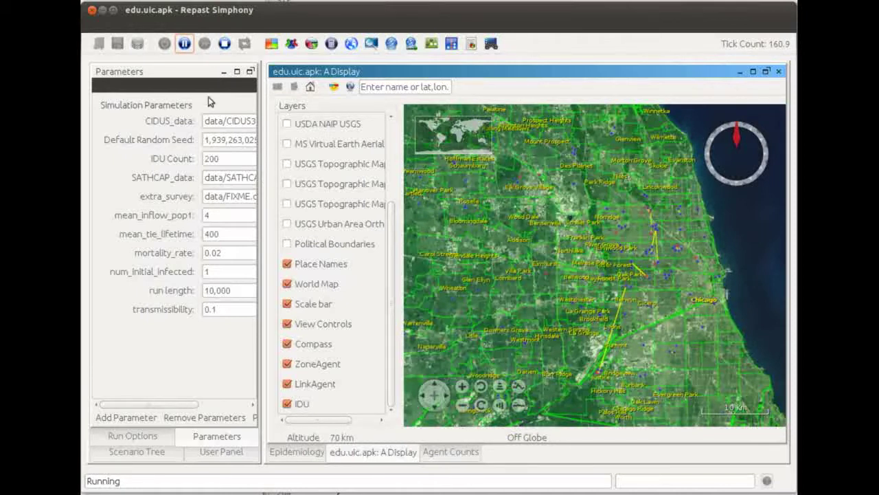
left_click(183, 45)
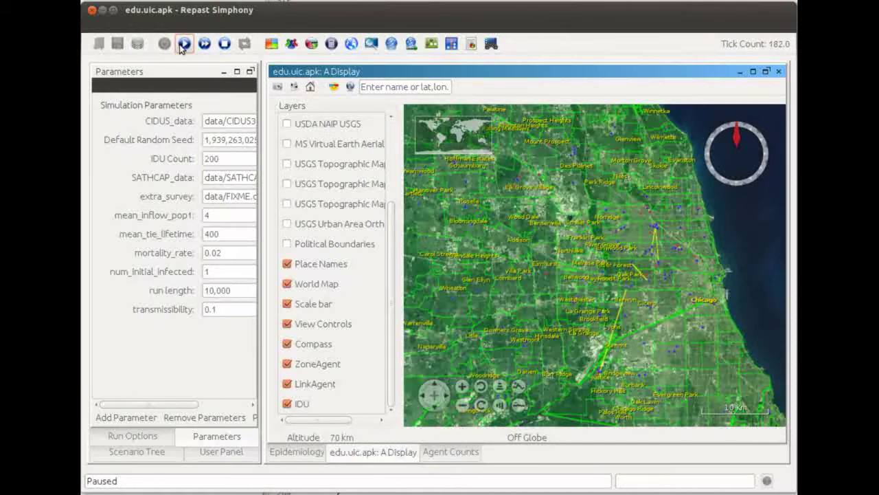
left_click(184, 44)
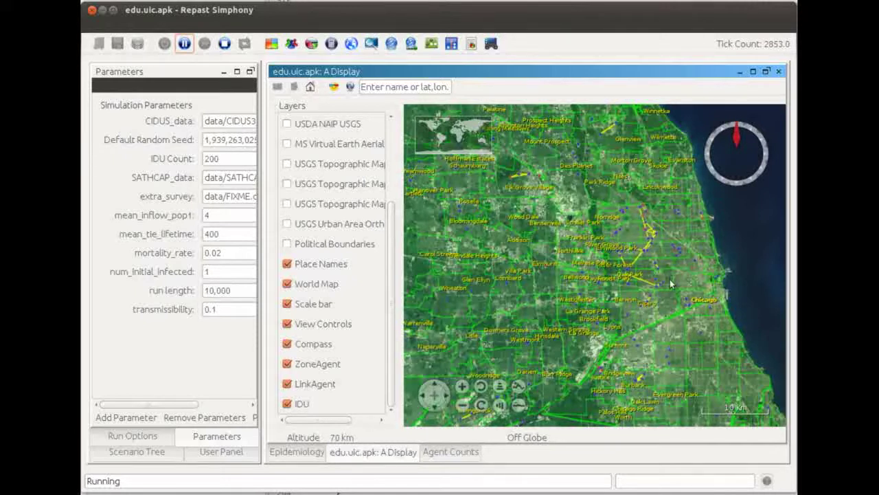
left_click(184, 45)
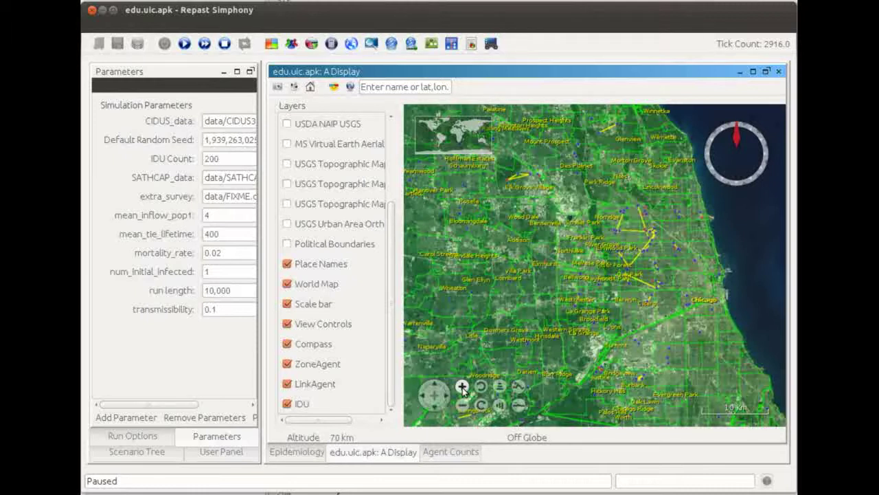
Zoom the map in to an altitude of about 25 km and pan east to examine the agent network around Chicago.
left_click(462, 388)
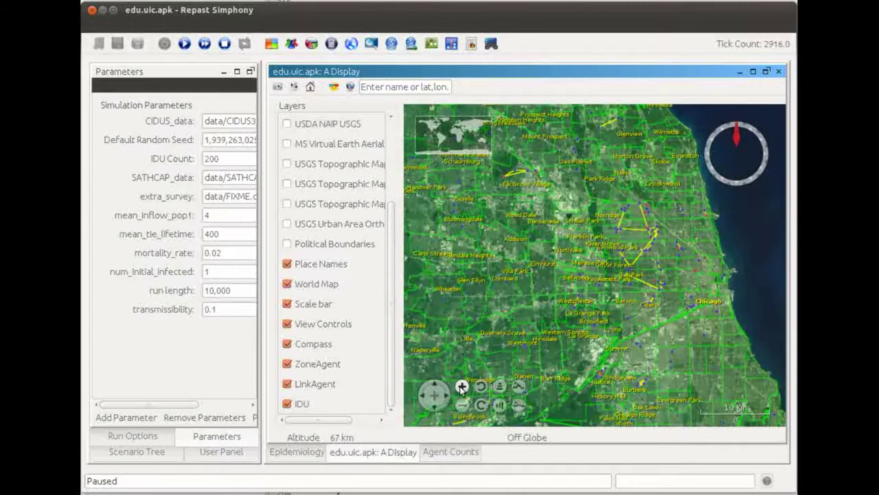
left_click(462, 387)
left_click(461, 388)
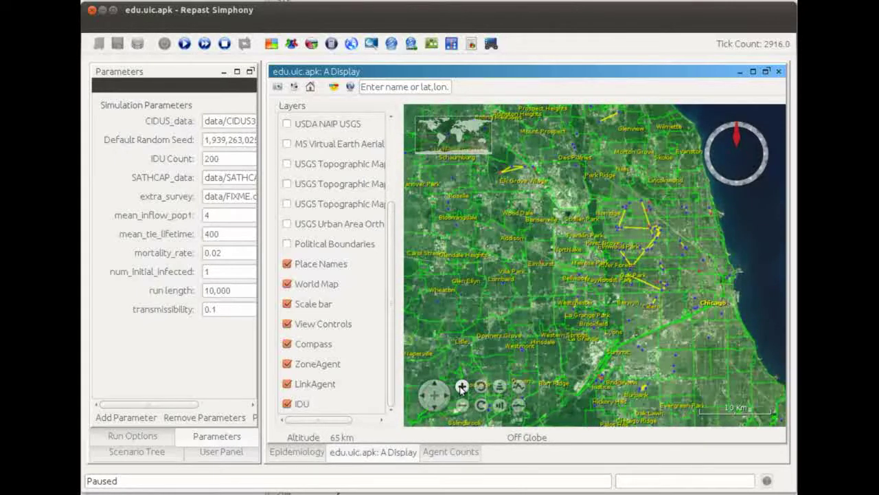
left_click(462, 388)
left_click(461, 388)
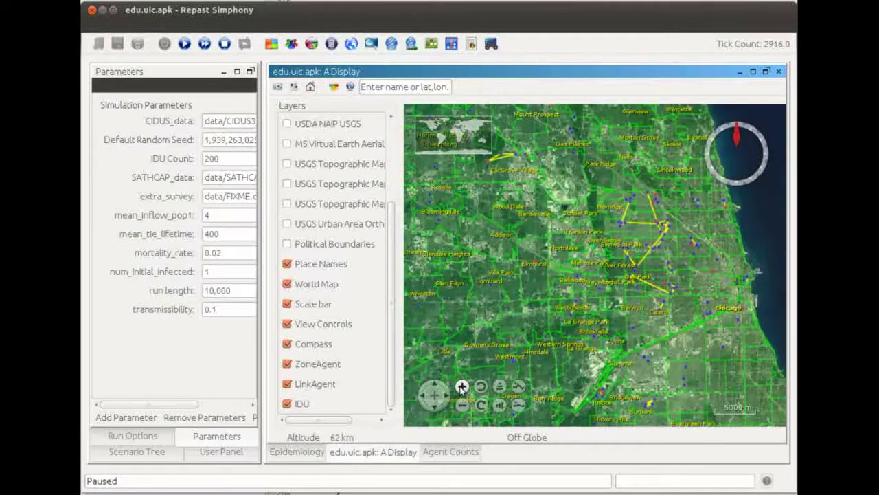
left_click(462, 387)
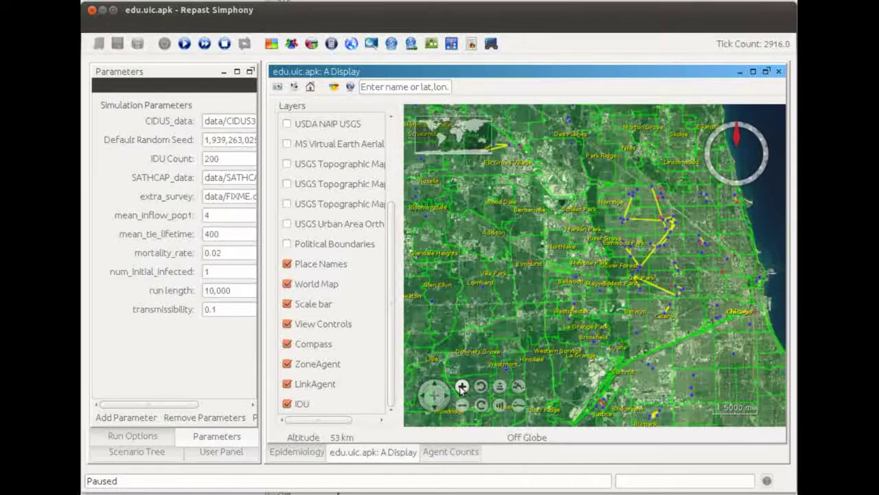
left_click(461, 387)
left_click(462, 387)
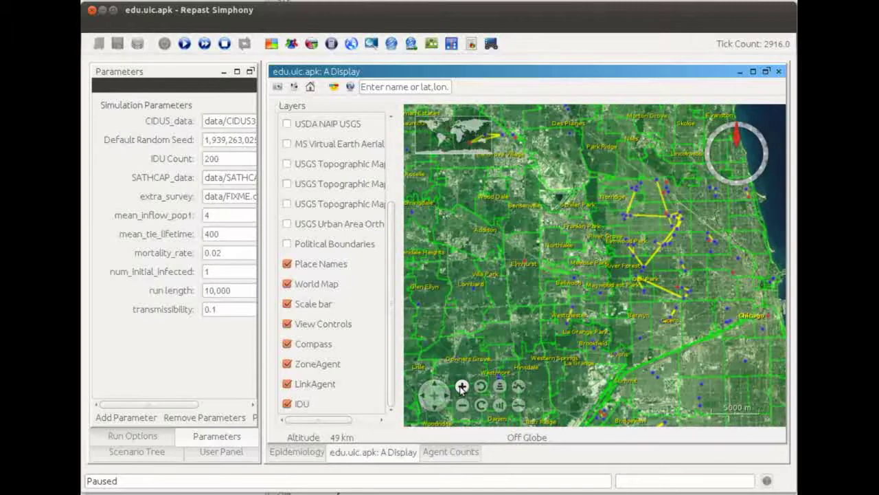
left_click(461, 388)
left_click(462, 388)
left_click(462, 388)
left_click(461, 387)
left_click(462, 387)
left_click(462, 388)
left_click(462, 388)
left_click(461, 388)
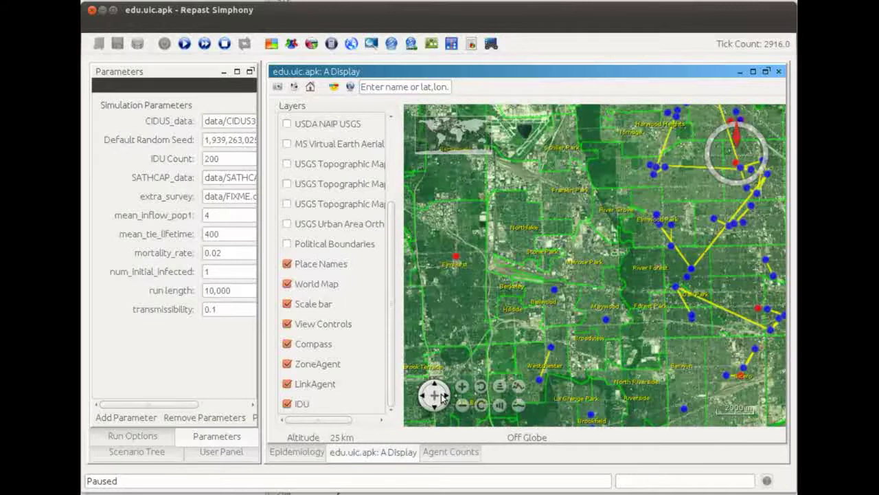
left_click_drag(447, 402, 447, 400)
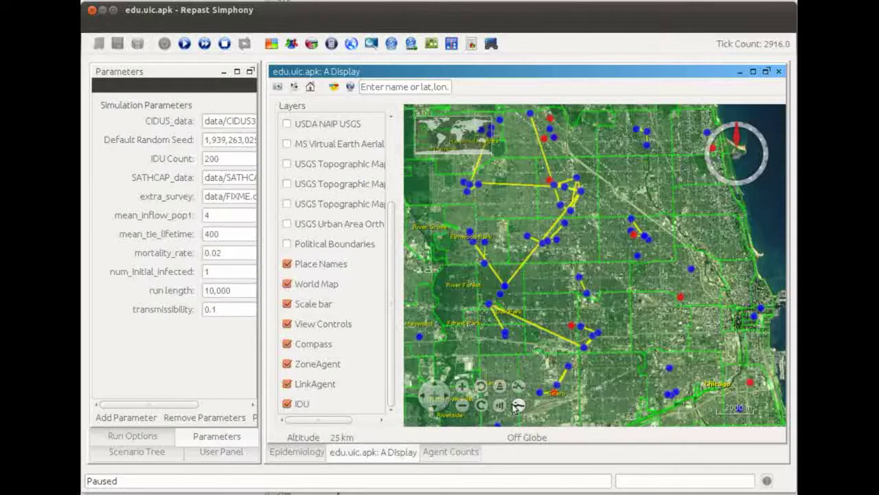
Hide the ZoneAgent and LinkAgent layers on the map, leaving the IDU agents displayed.
left_click(288, 366)
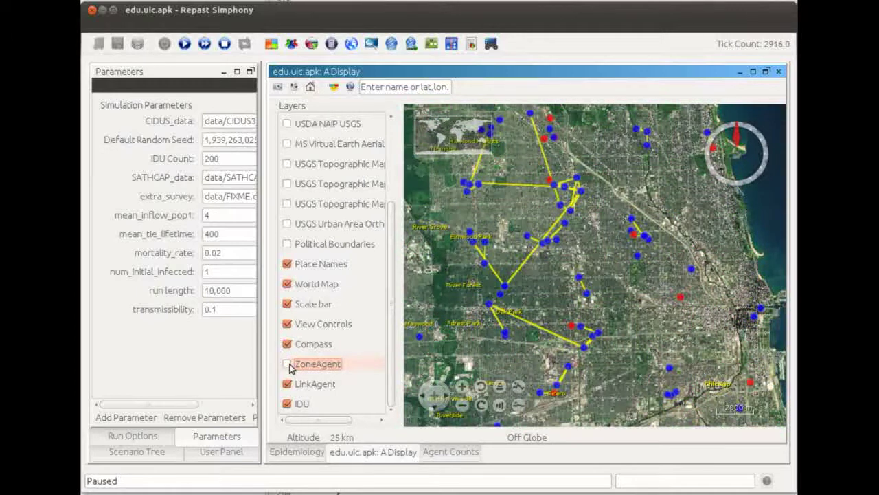
left_click(289, 366)
left_click(289, 367)
left_click(288, 386)
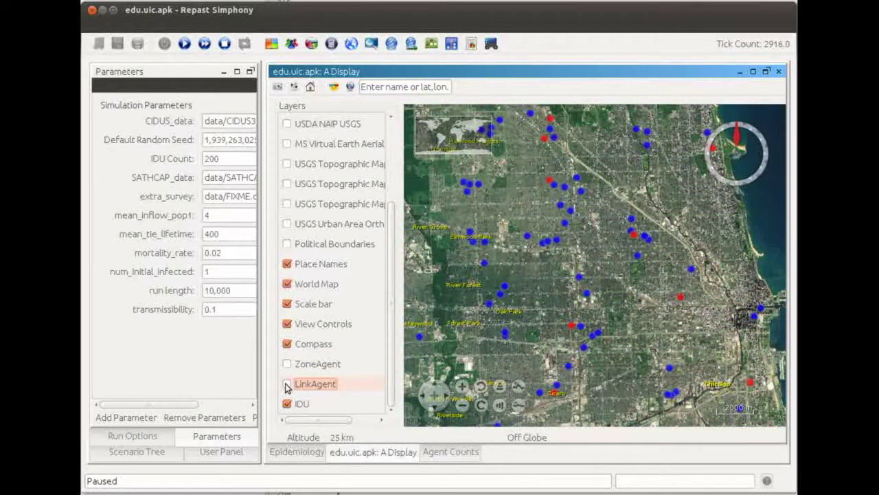
left_click(288, 386)
left_click(287, 386)
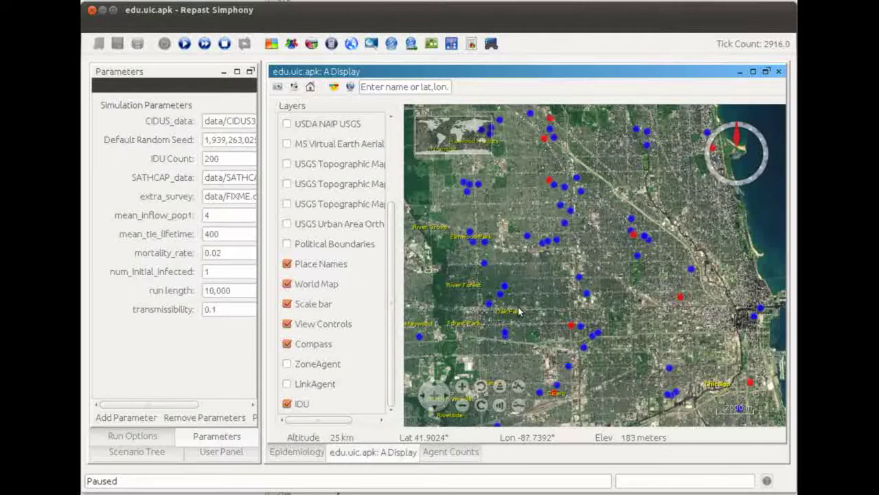
Inspect the properties of an IDU agent northeast of Oak Park, and briefly show the ZoneAgent boundaries around the agents.
left_click(579, 277)
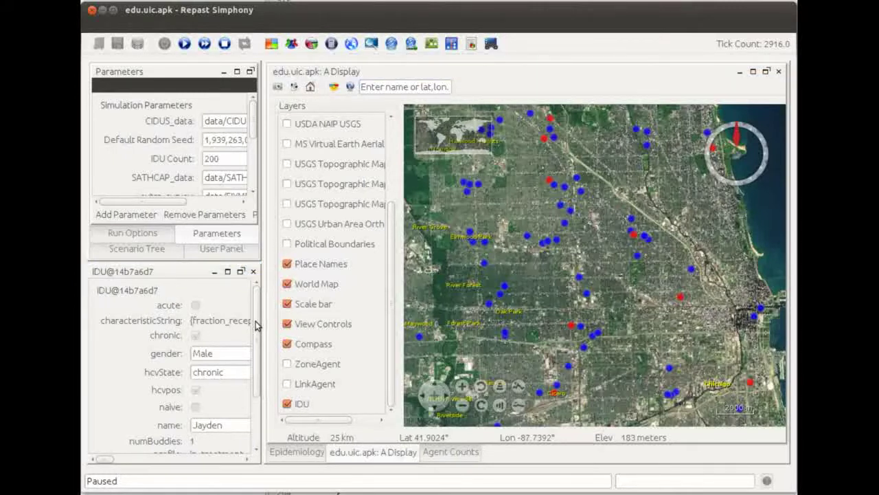
left_click(192, 311)
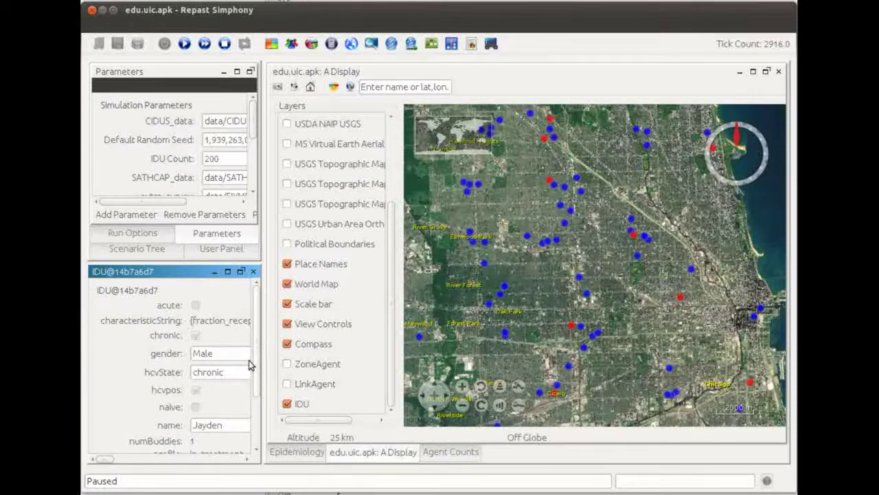
scroll(158, 375, "down", 1)
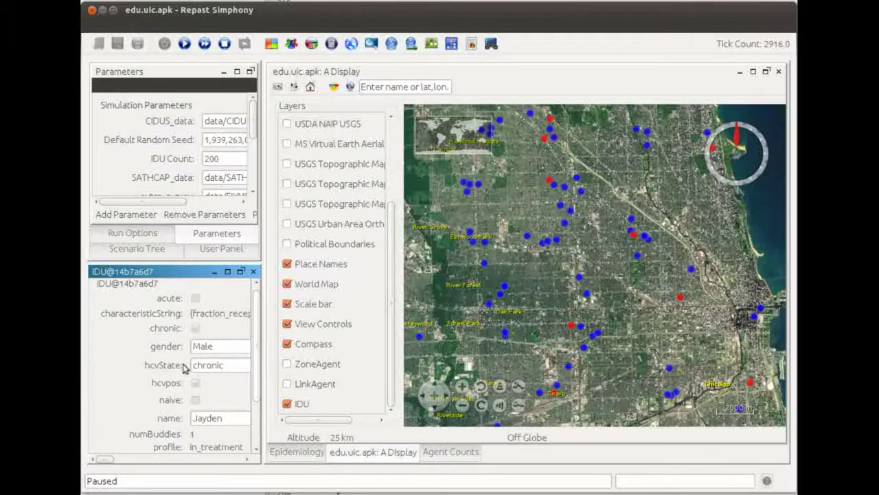
scroll(210, 370, "down", 3)
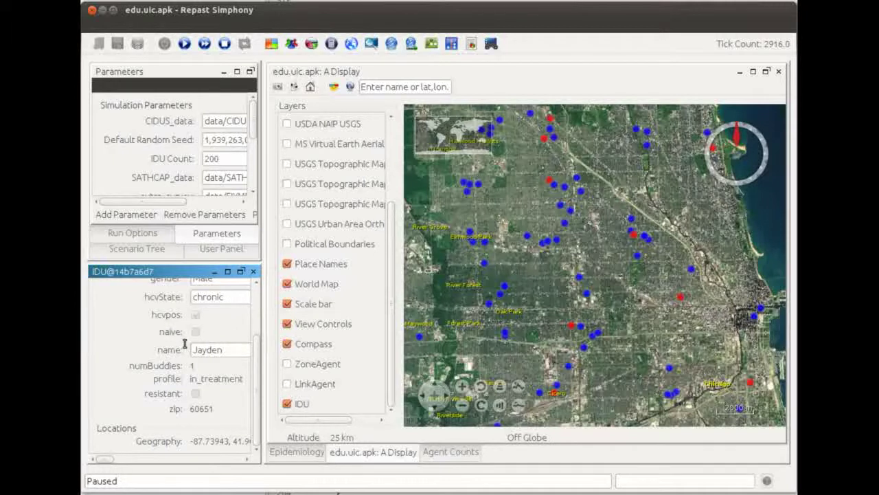
double_click(206, 350)
left_click(235, 351)
left_click(194, 369)
left_click(287, 365)
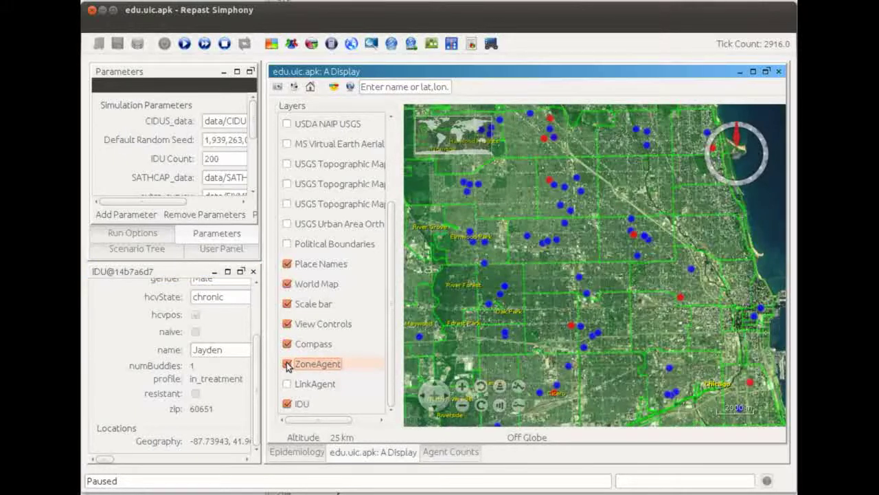
left_click(288, 364)
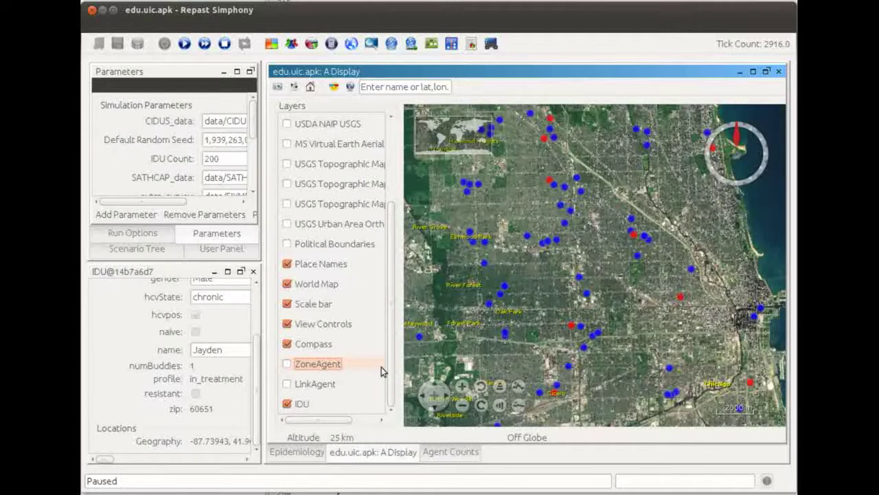
View the Epidemiology chart of agent infection states over the simulation's ticks.
left_click(291, 452)
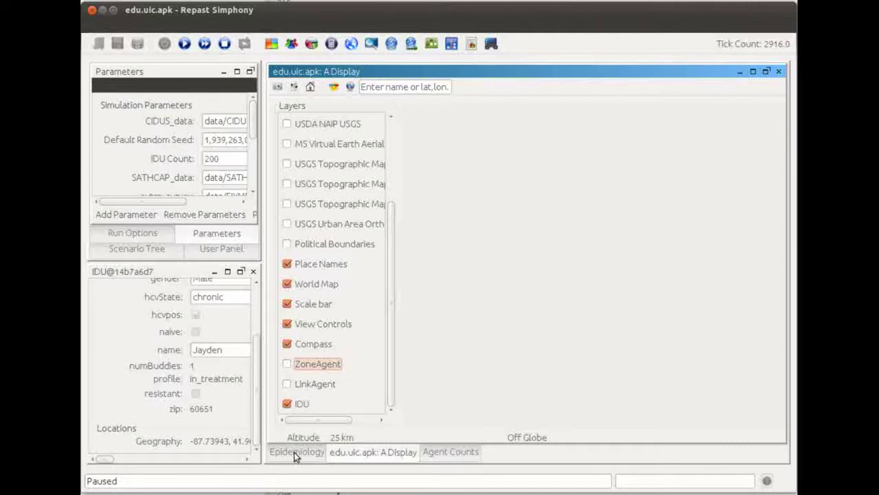
left_click(294, 452)
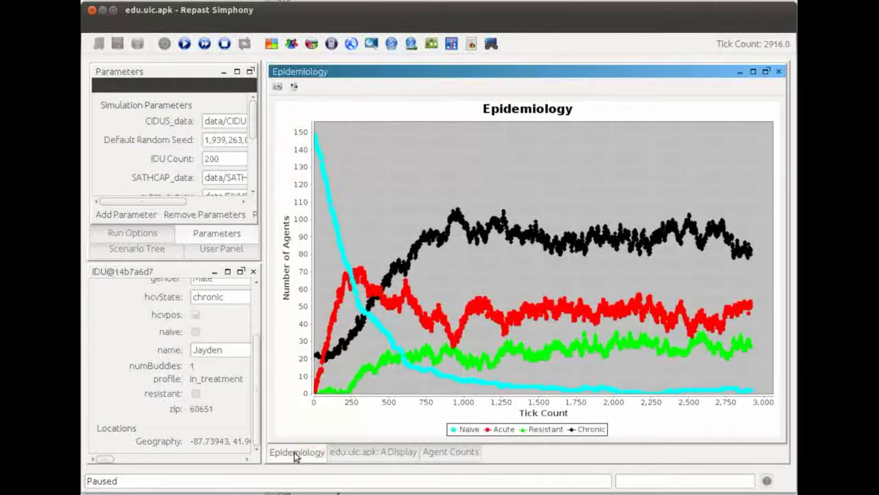